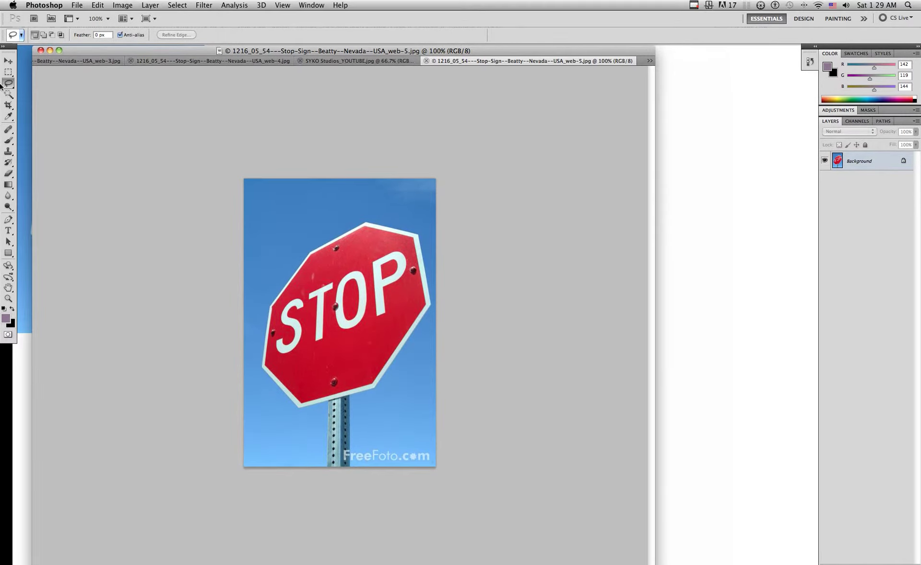
Draw a freehand lasso outline through the sky and STOP, then shift it down-left onto the sign's top
left_click(6, 83)
mouse_move(255, 197)
left_mouse_down()
mouse_move(268, 180)
mouse_move(294, 179)
mouse_move(302, 193)
mouse_move(292, 215)
left_mouse_up()
mouse_move(385, 258)
left_mouse_down()
mouse_move(351, 299)
mouse_move(261, 220)
mouse_move(256, 198)
left_mouse_up()
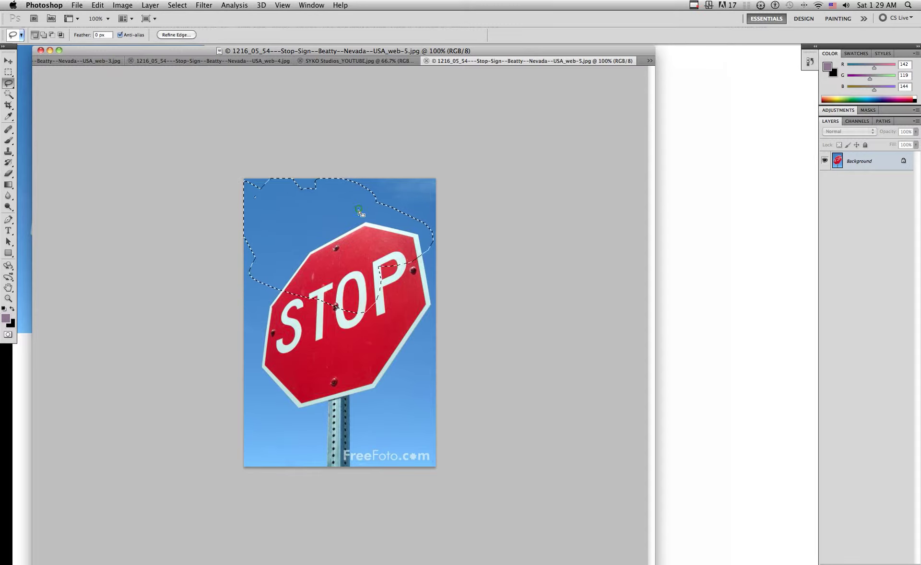
left_click(358, 211)
mouse_move(358, 211)
left_mouse_down()
mouse_move(370, 214)
mouse_move(222, 205)
mouse_move(384, 217)
mouse_move(308, 236)
left_mouse_up()
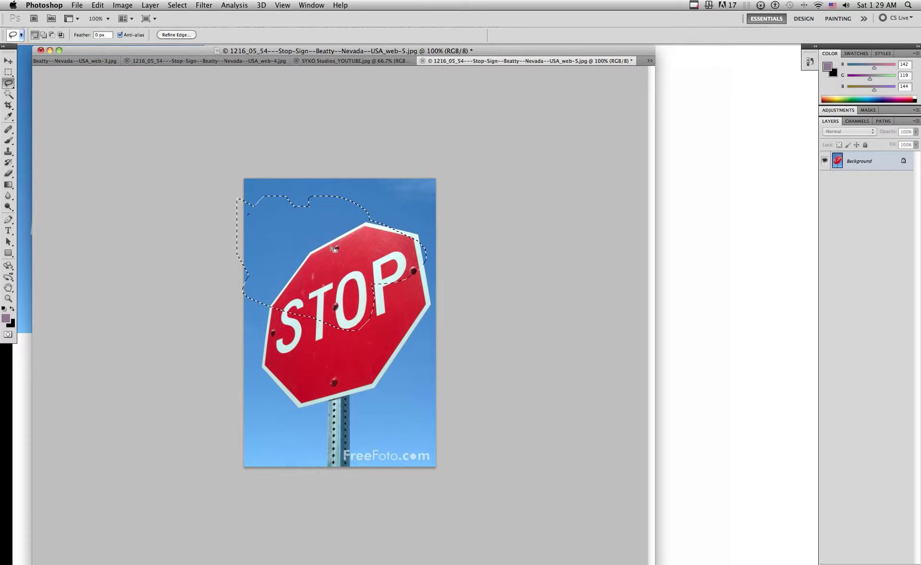
Switch to the Magnetic Lasso, nudge the rough selection onto the sign, then deselect it
left_click(7, 86)
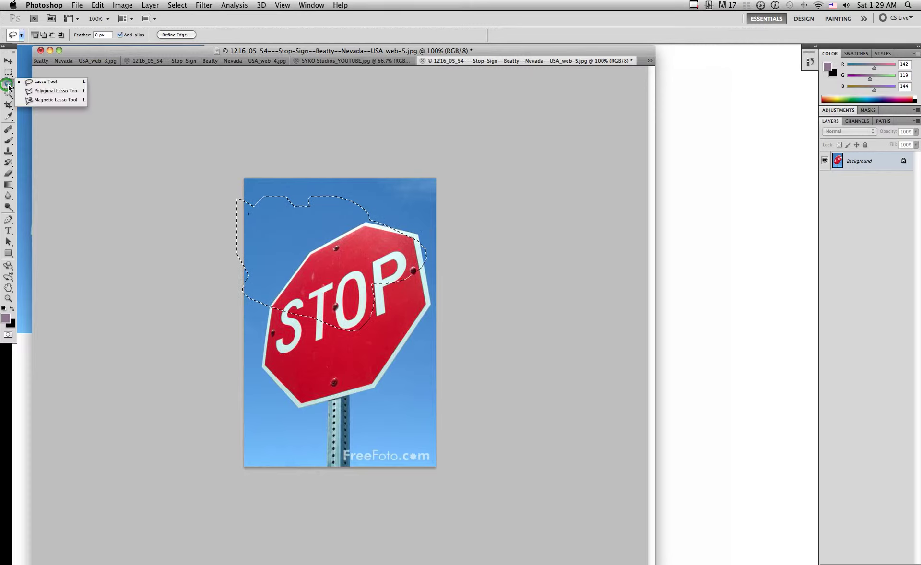
left_click(34, 106)
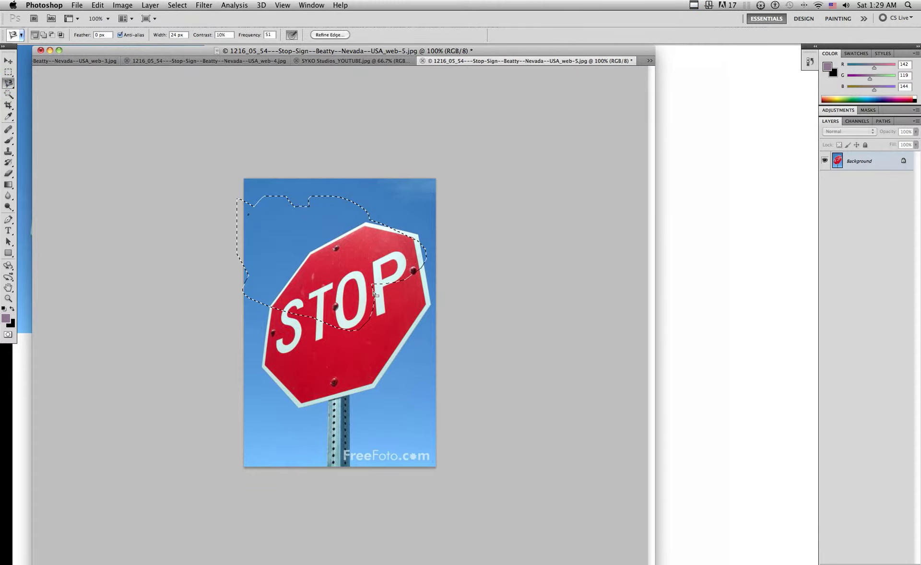
left_click(283, 221)
left_click_drag(303, 245, 304, 219)
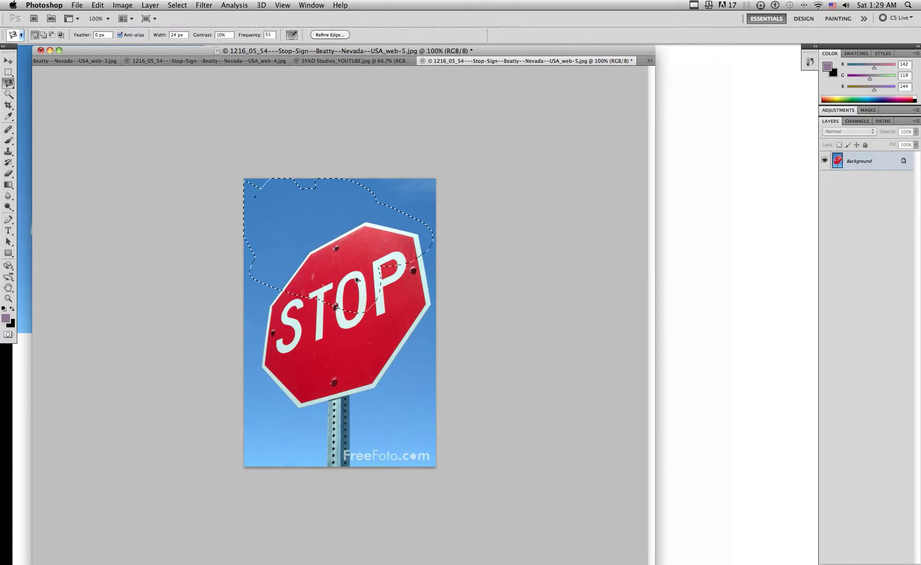
key("super+d")
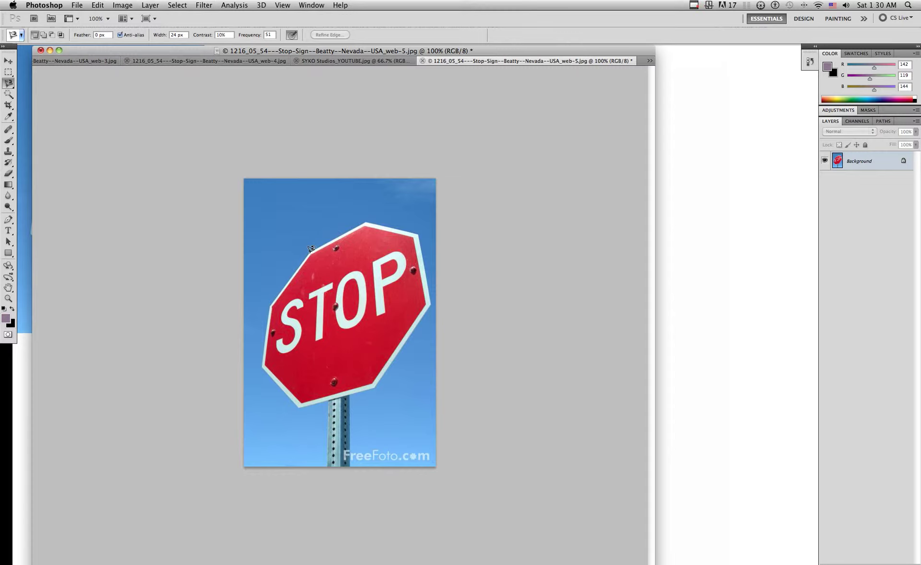
Trace a magnetic outline along the sign's top and right corners, closing it near the pole
left_click(311, 250)
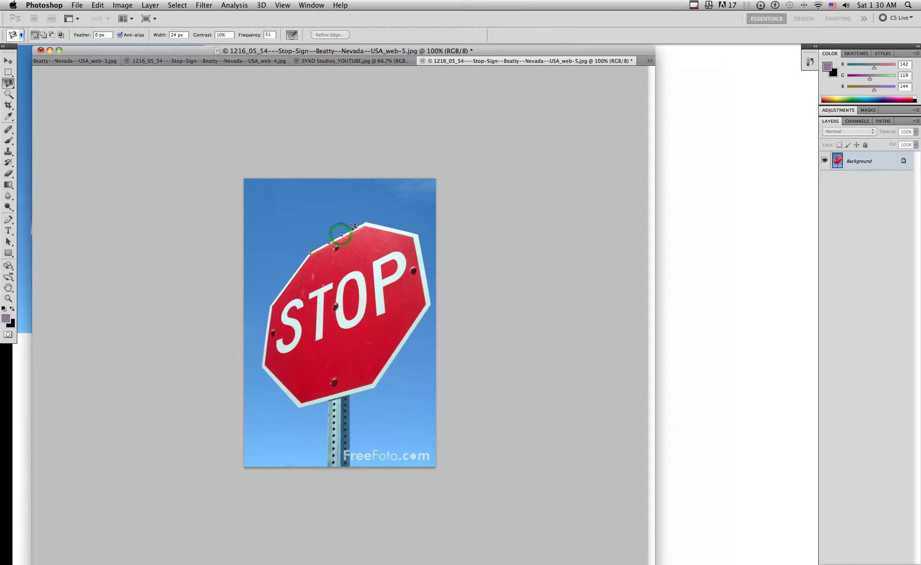
left_click(341, 235)
left_click(366, 221)
left_click(385, 225)
left_click(415, 233)
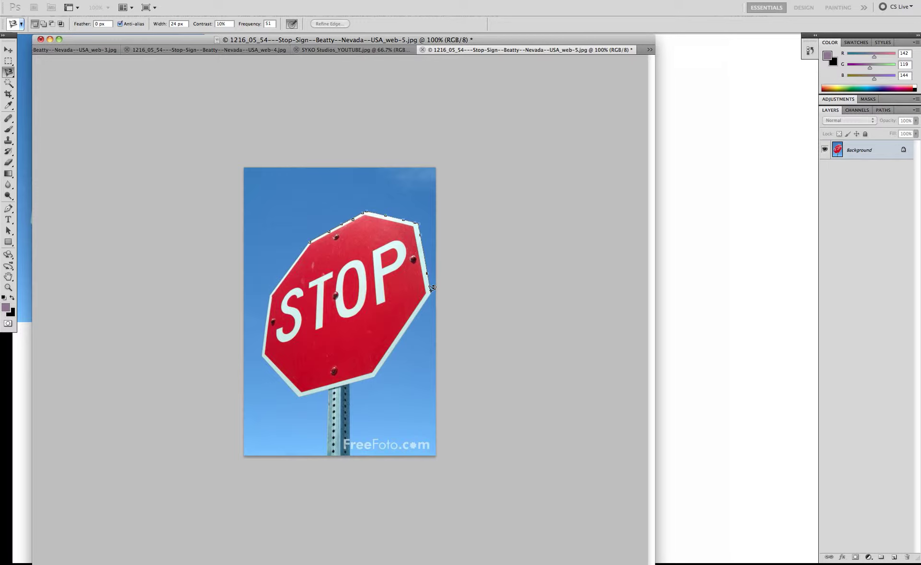
left_click(431, 289)
double_click(368, 408)
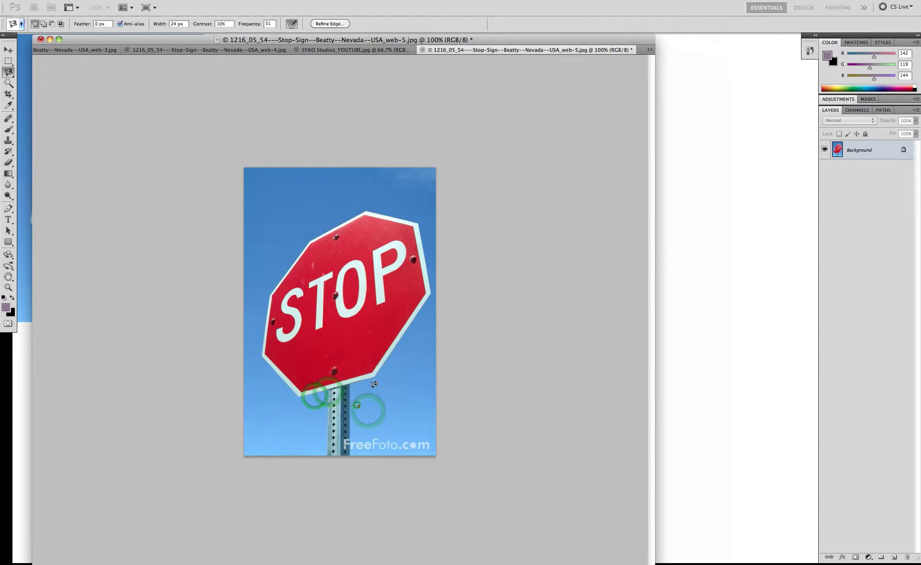
Cancel a new outline near the pole and switch to the Polygonal Lasso with 2 px feather
left_click(357, 404)
left_click(374, 389)
key("Escape")
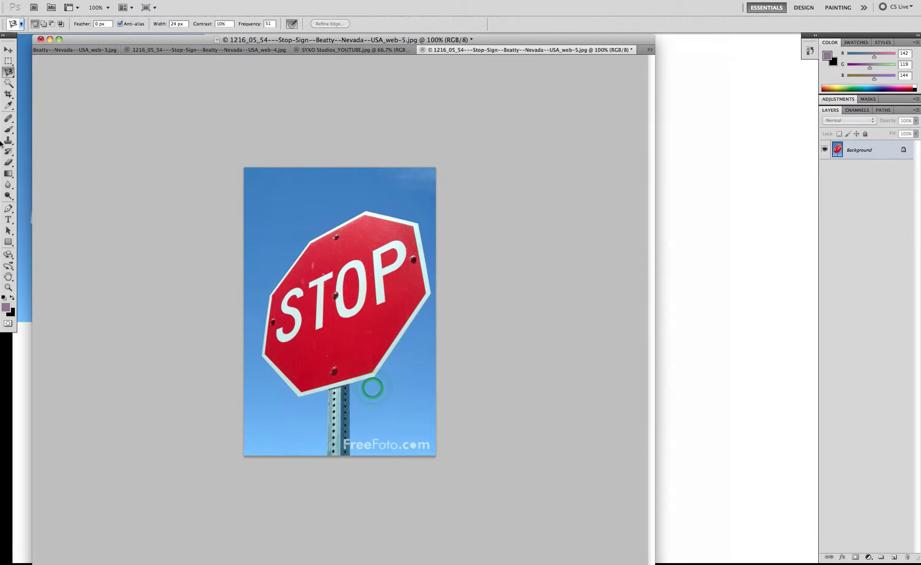
left_click_drag(9, 83, 57, 94)
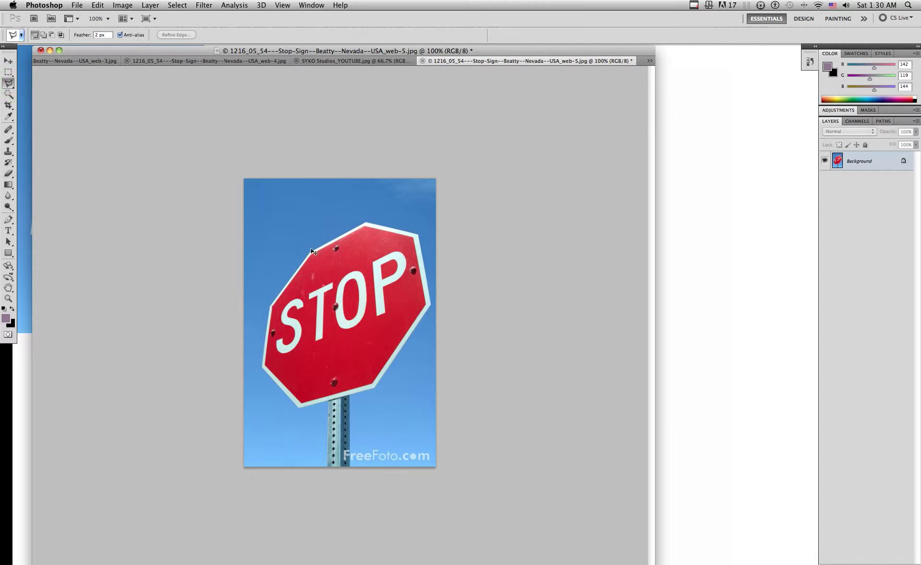
Zoom in and back out on the stop sign, then float the photo in its own window
key("super+equal")
key("super+equal")
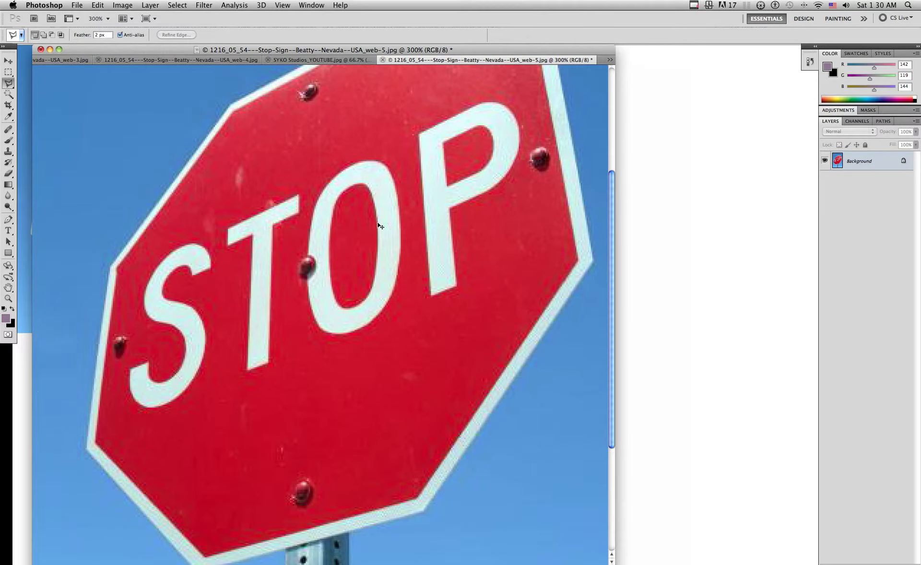
key("super+minus")
key("super+minus")
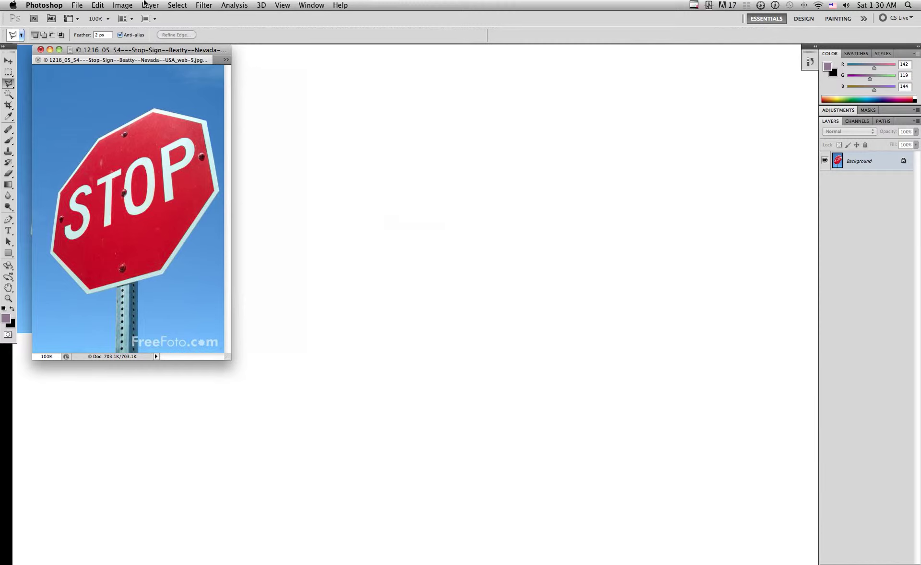
left_click_drag(147, 56, 583, 169)
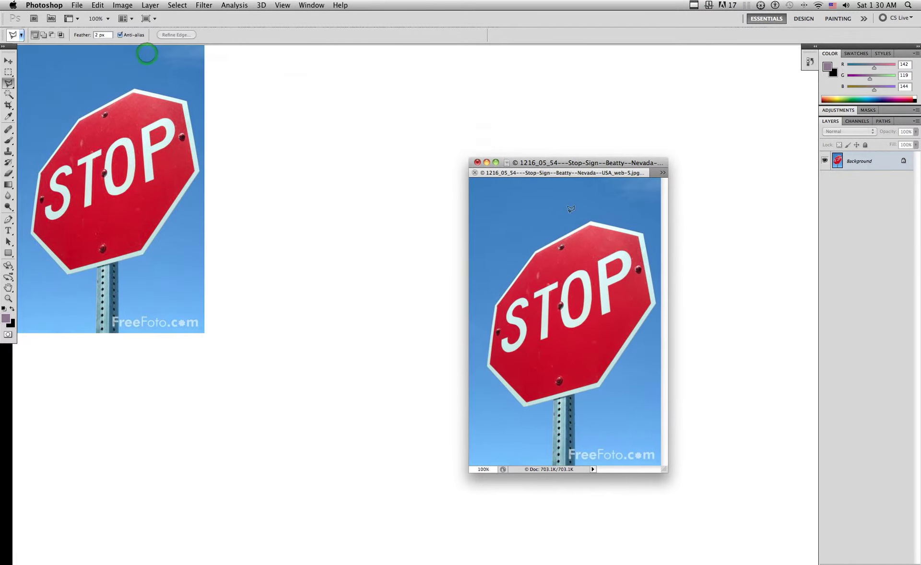
Outline the octagonal stop sign with polygonal lasso points around its edges and close the selection
left_click(535, 247)
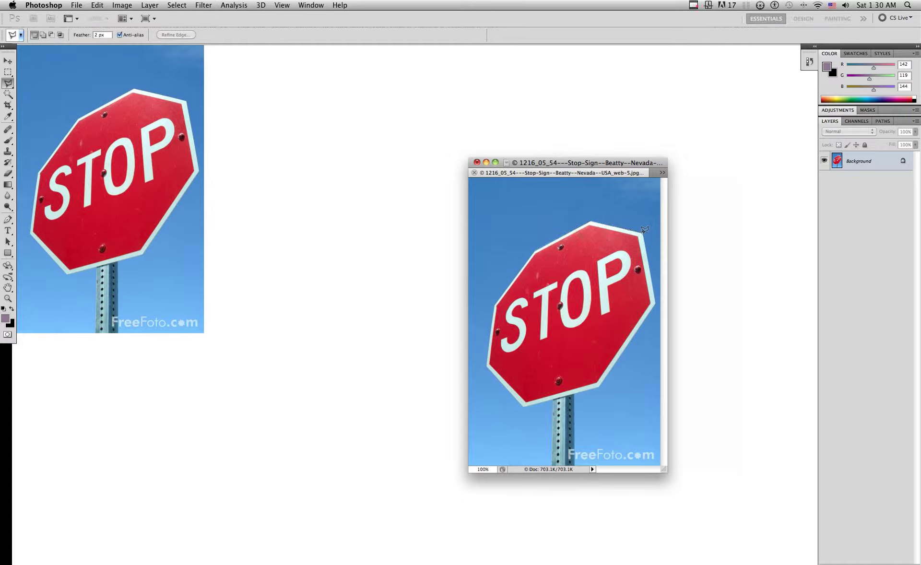
left_click(656, 290)
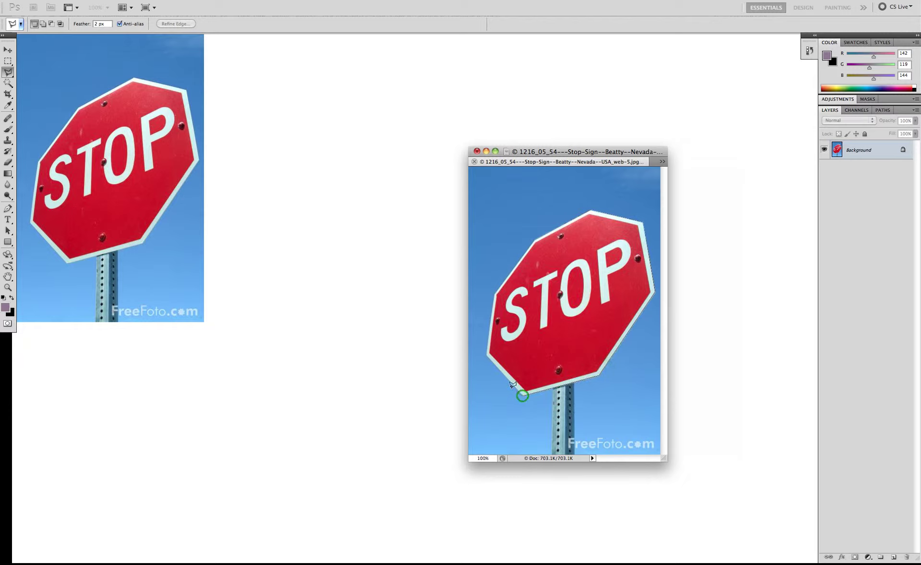
left_click(521, 391)
left_click(492, 293)
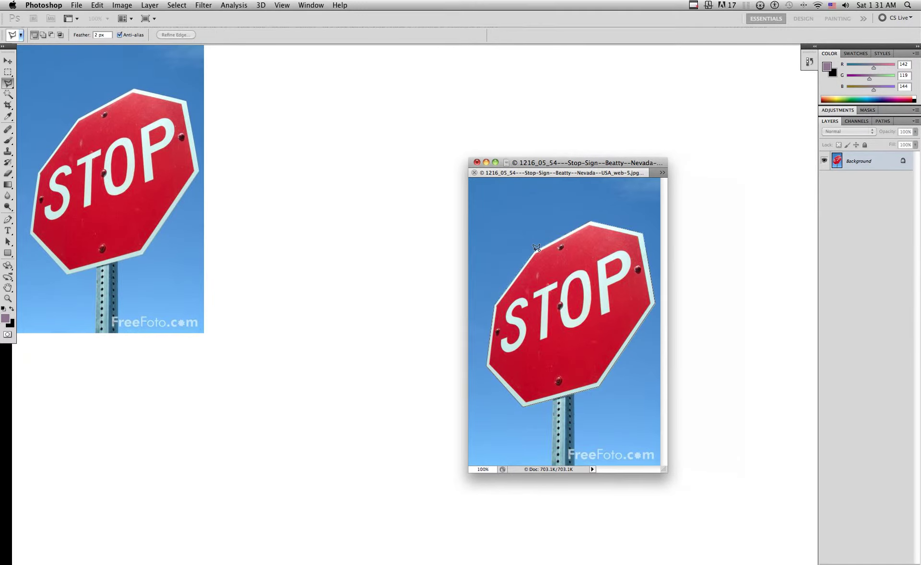
left_click(536, 247)
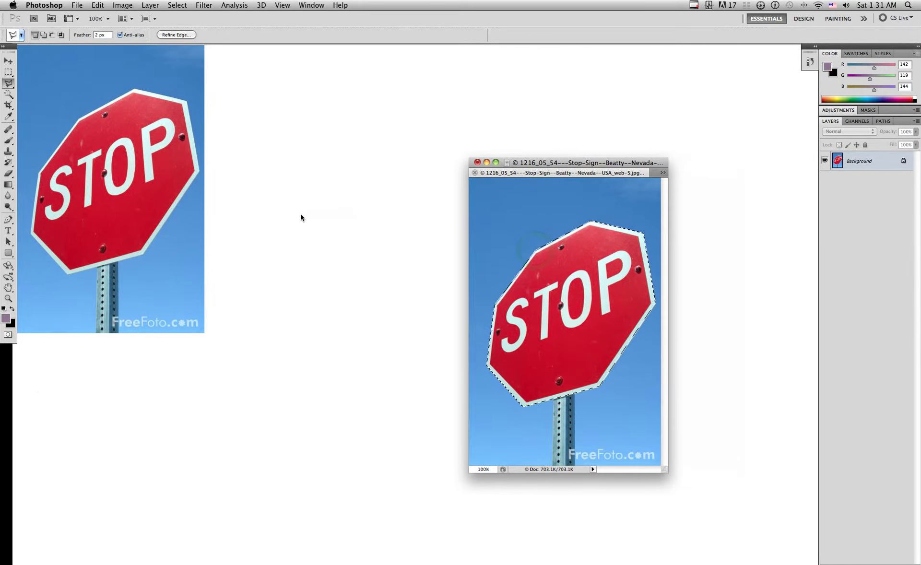
left_click_drag(884, 162, 893, 564)
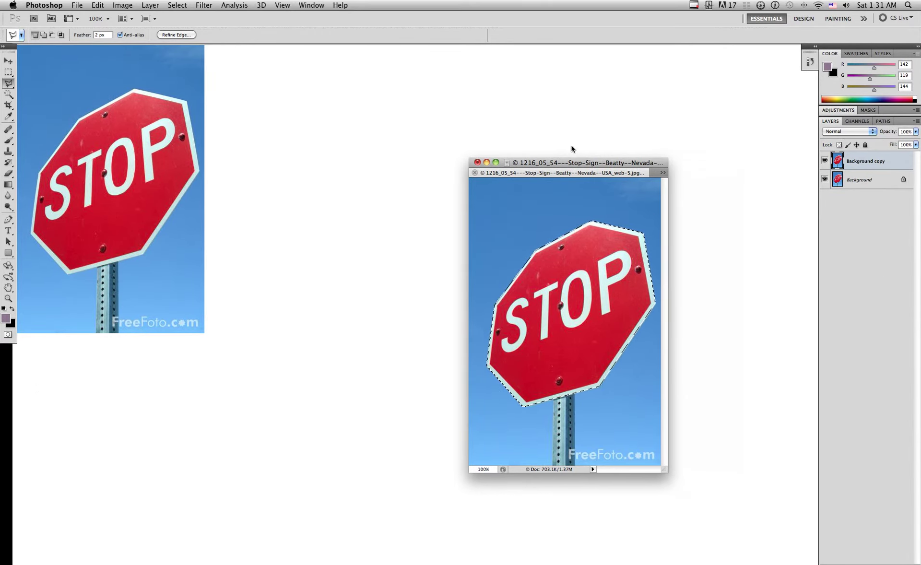
left_click(122, 5)
mouse_move(181, 36)
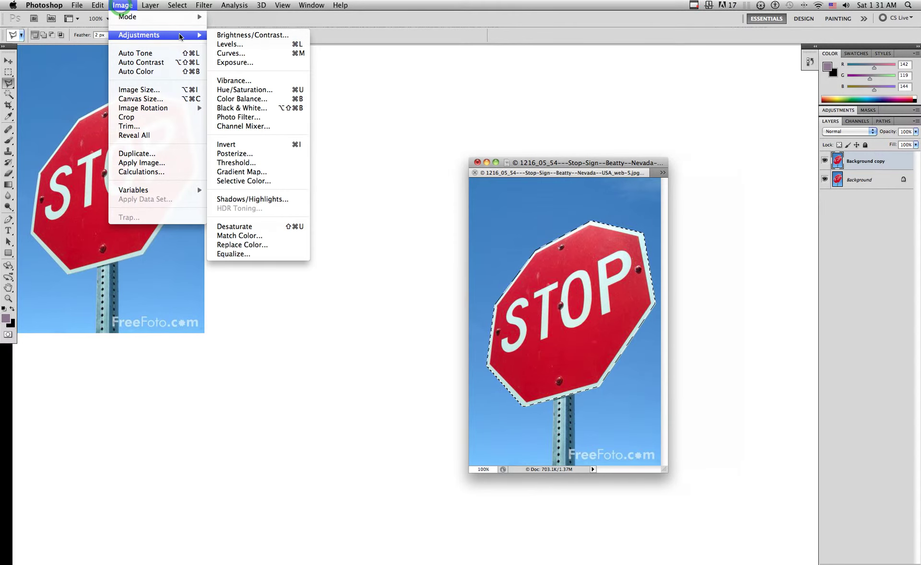
left_click(252, 34)
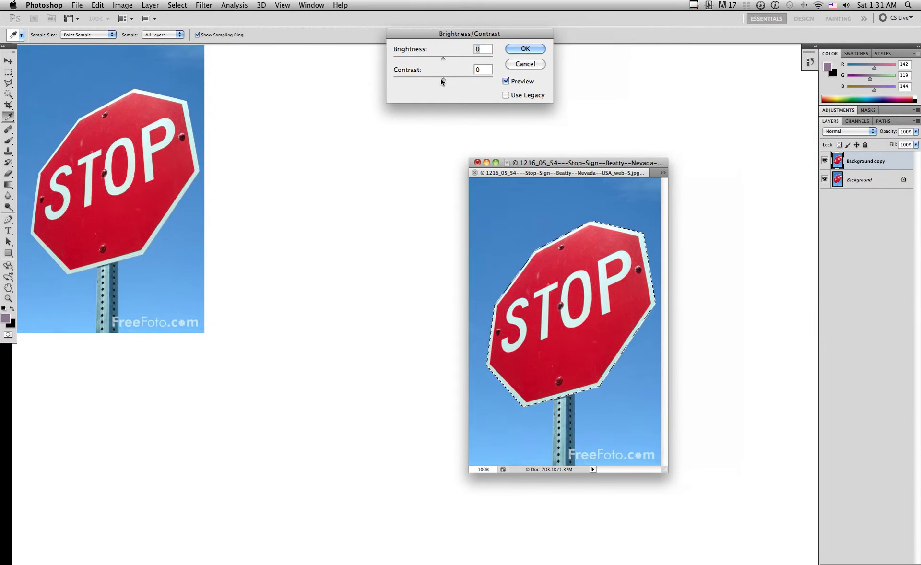
mouse_move(442, 80)
left_mouse_down()
mouse_move(495, 83)
mouse_move(405, 85)
mouse_move(450, 85)
left_mouse_up()
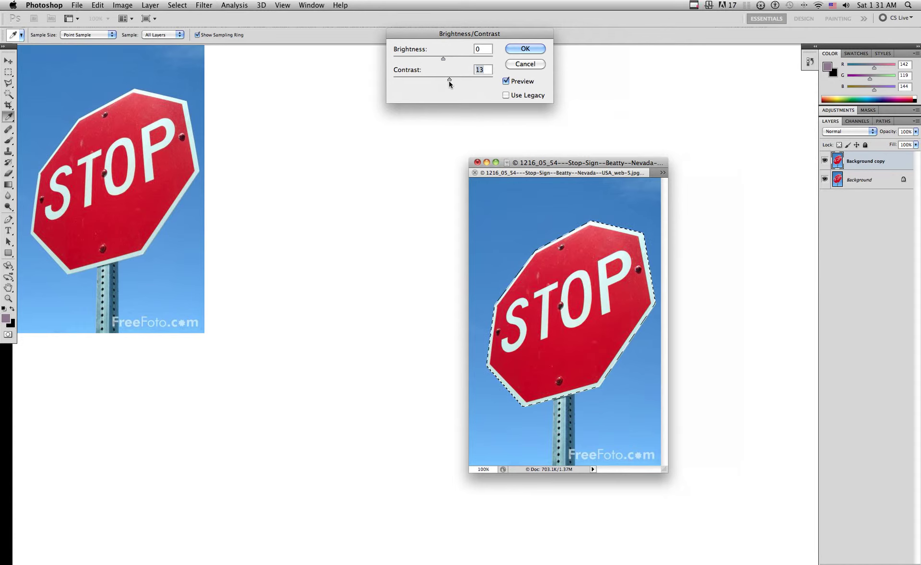
left_click(517, 63)
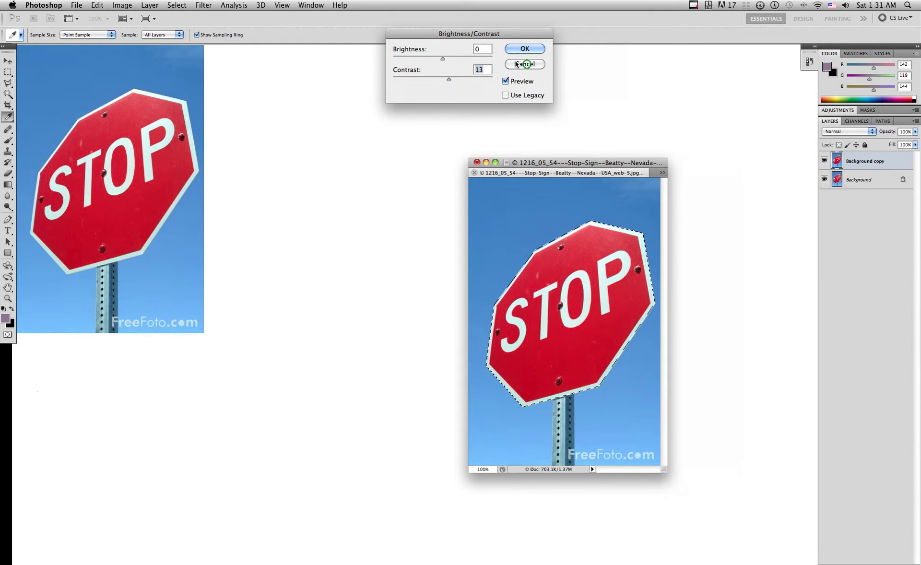
left_click(125, 5)
mouse_move(158, 35)
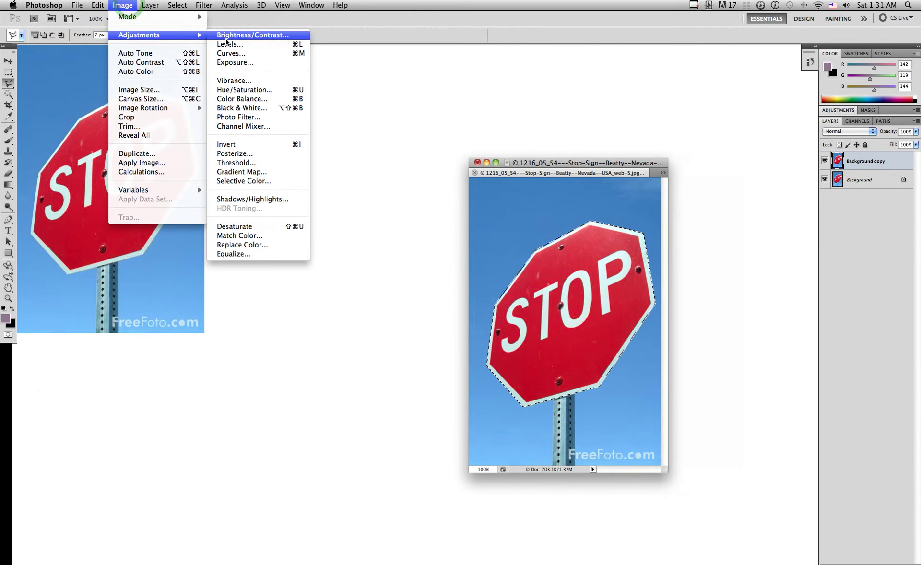
left_click(262, 113)
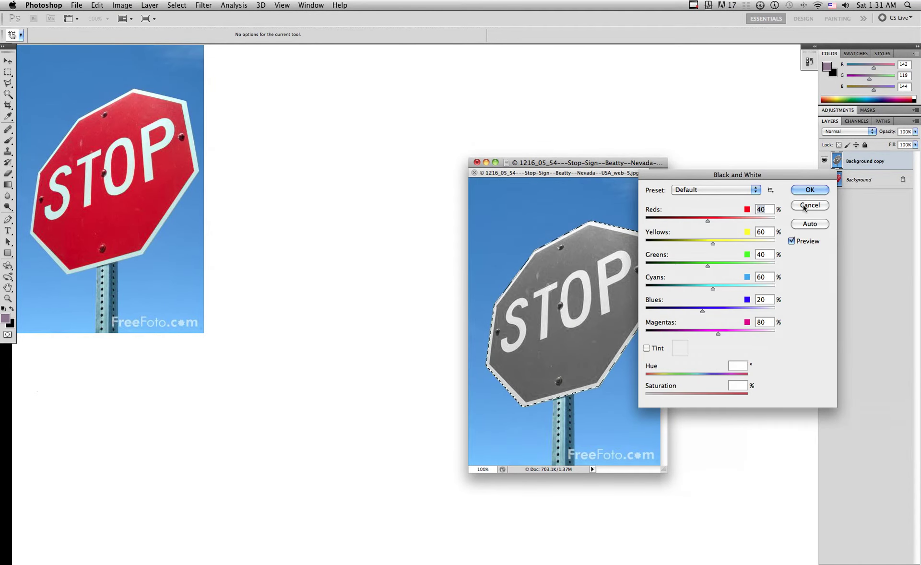
left_click(804, 206)
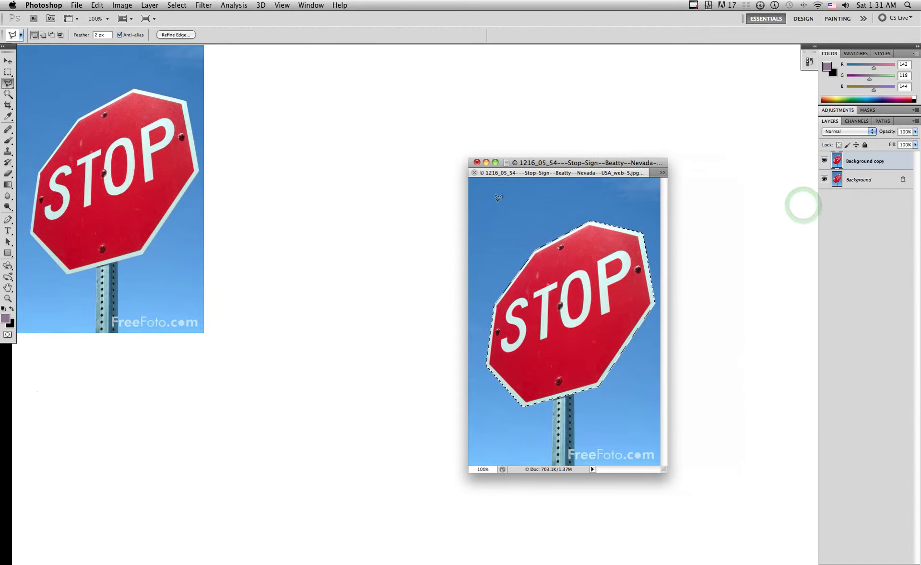
left_click(826, 180)
Dock the stop-sign photo with the other documents and move the selected sign onto the SYKO Studios background
key("Delete")
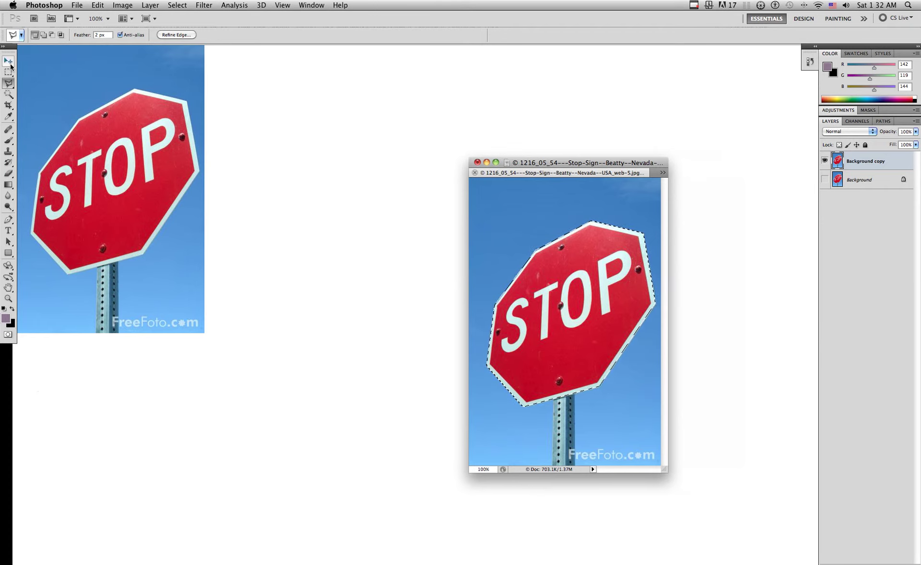
left_click_drag(572, 161, 264, 6)
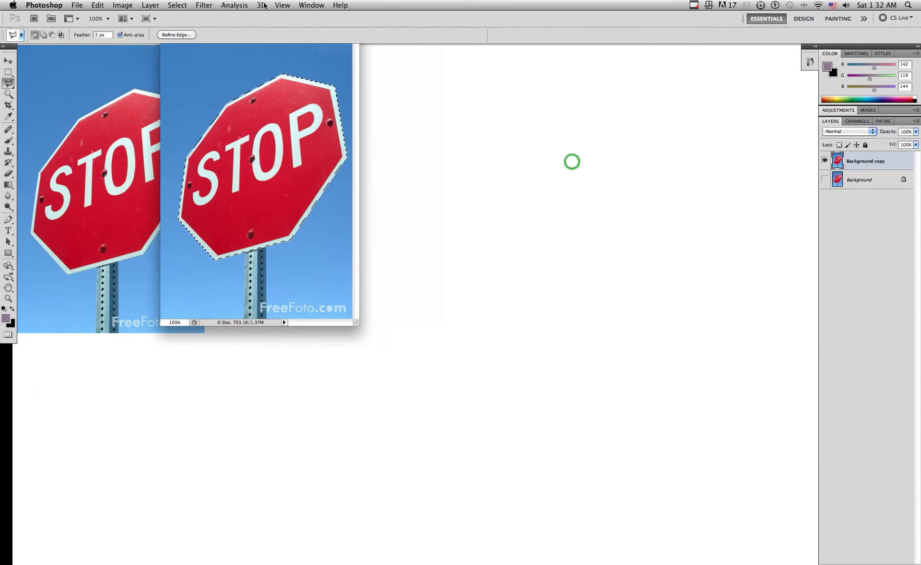
left_click(354, 337)
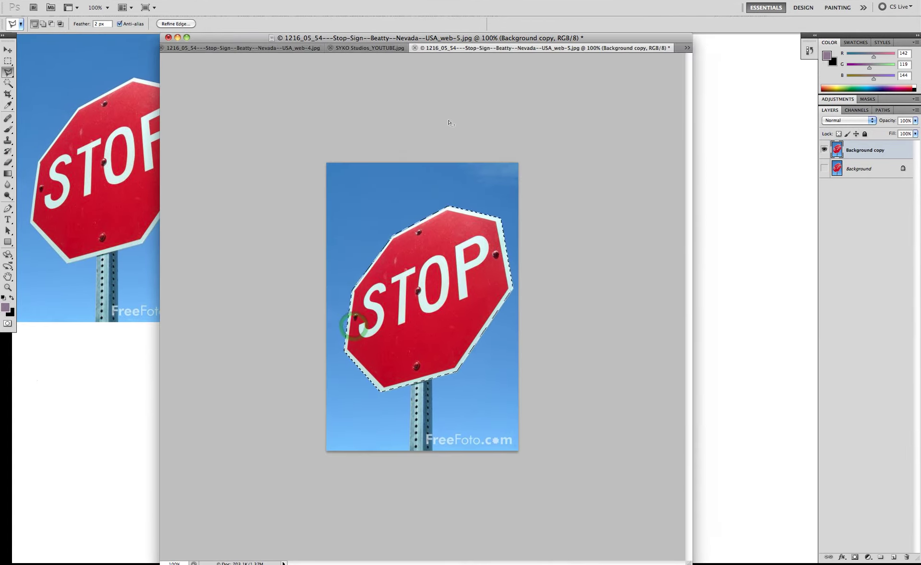
left_click(8, 50)
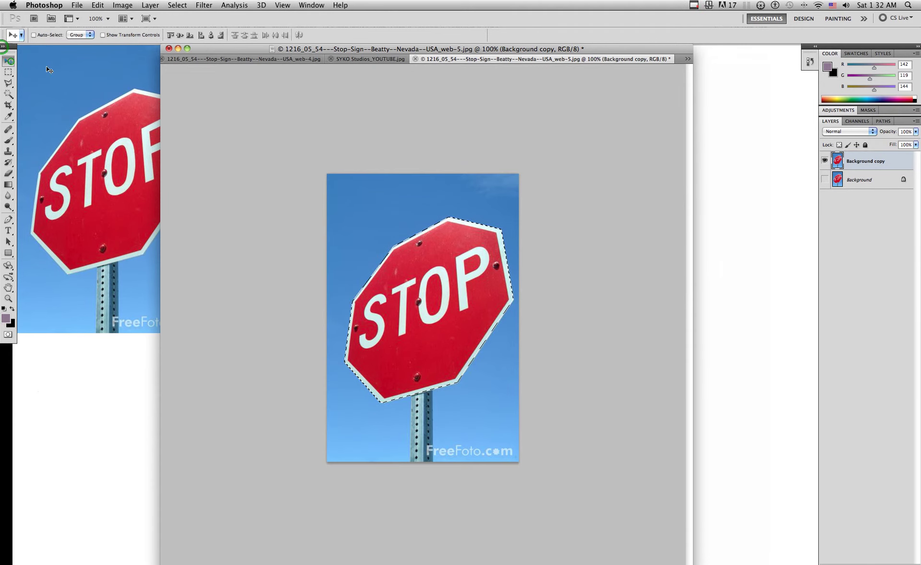
left_click_drag(453, 307, 483, 390)
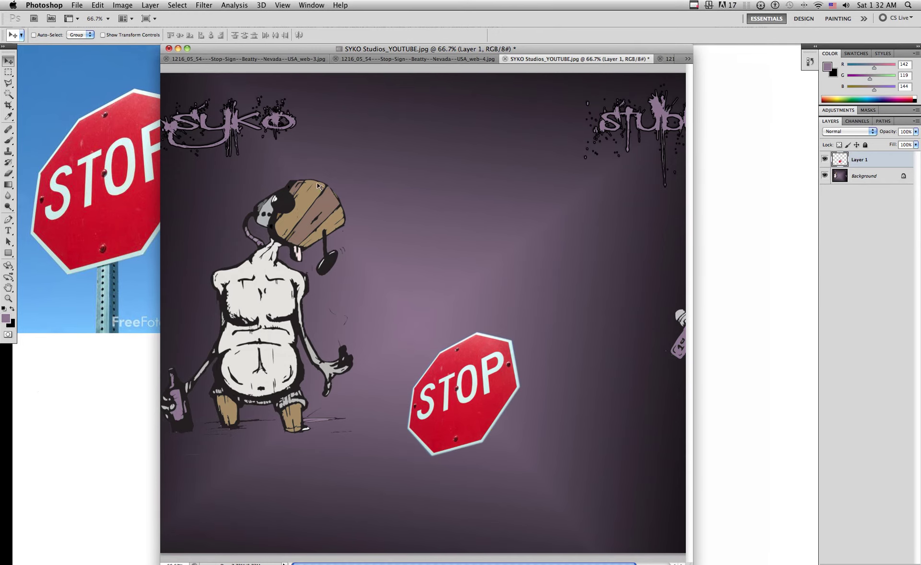
Return to the web-4 stop-sign photo document
scroll(422, 336, "right", 5)
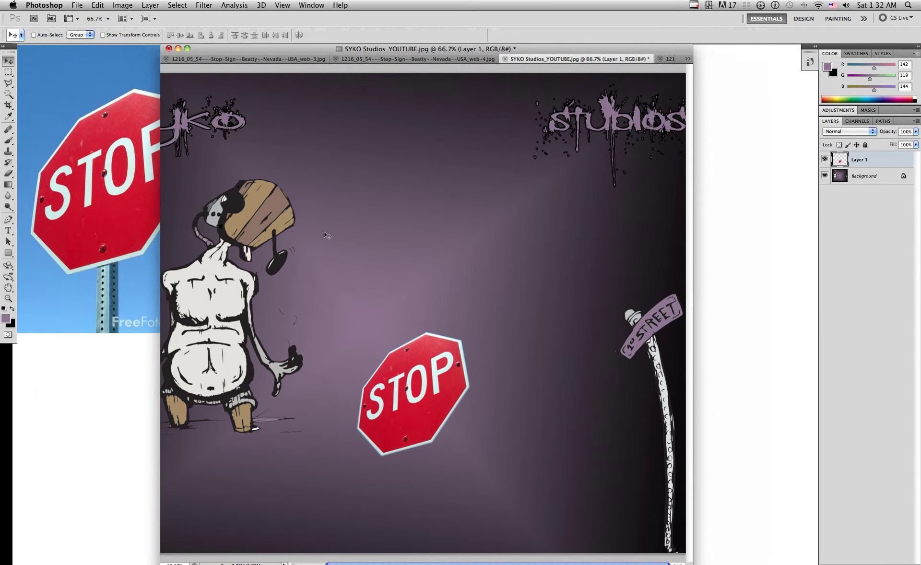
scroll(338, 245, "left", 3)
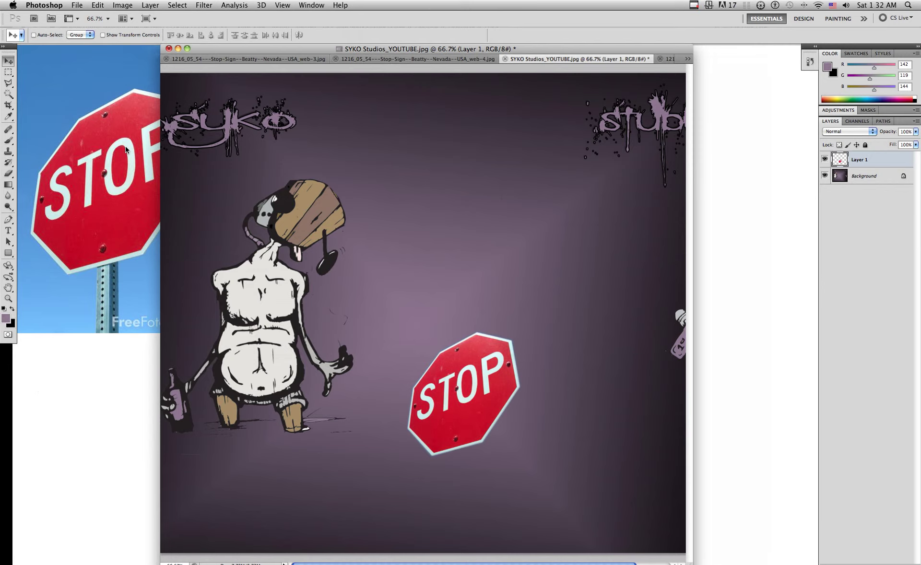
left_click(461, 59)
left_click(12, 94)
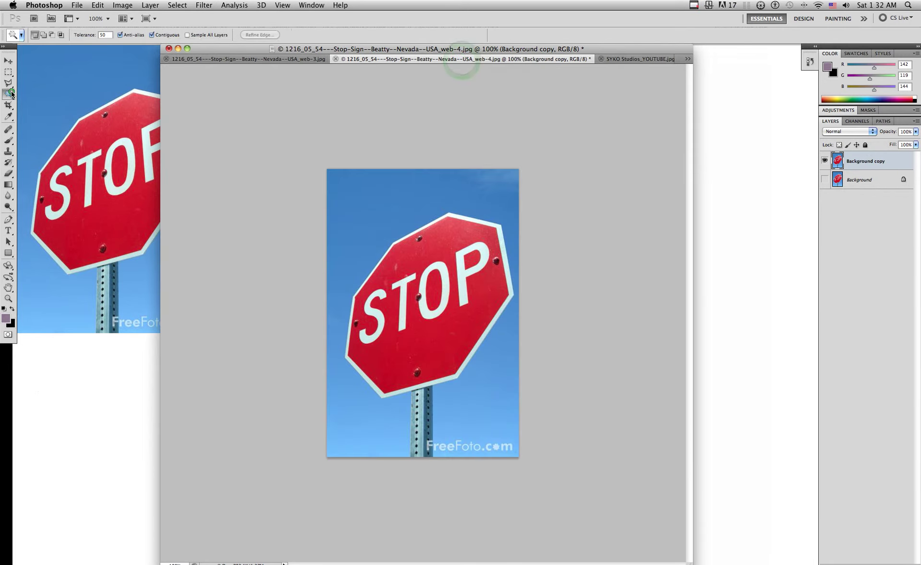
left_click(409, 205)
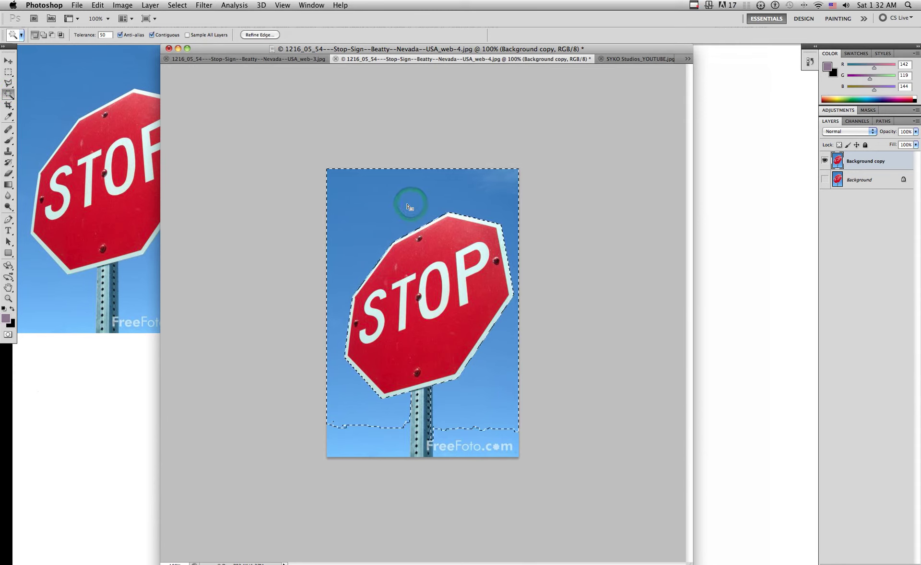
key("super+d")
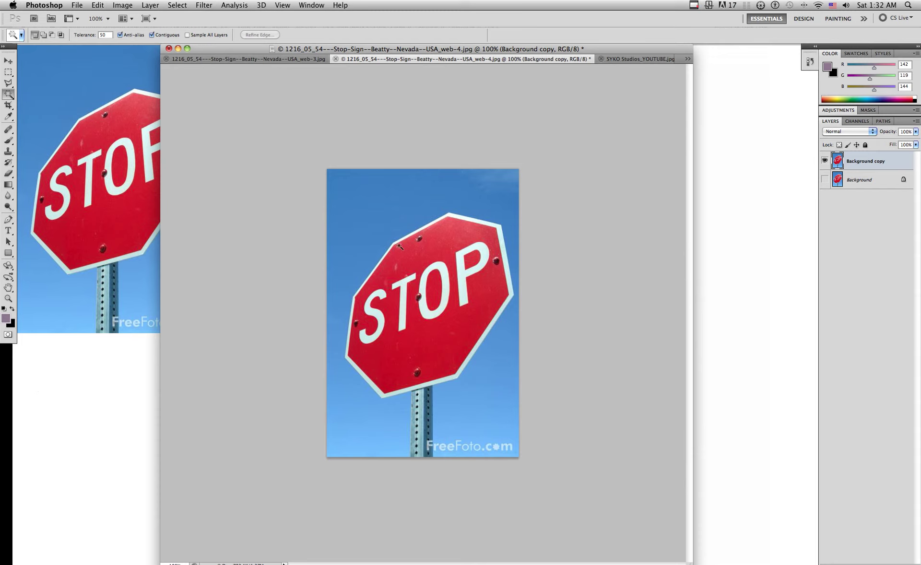
left_click(397, 241)
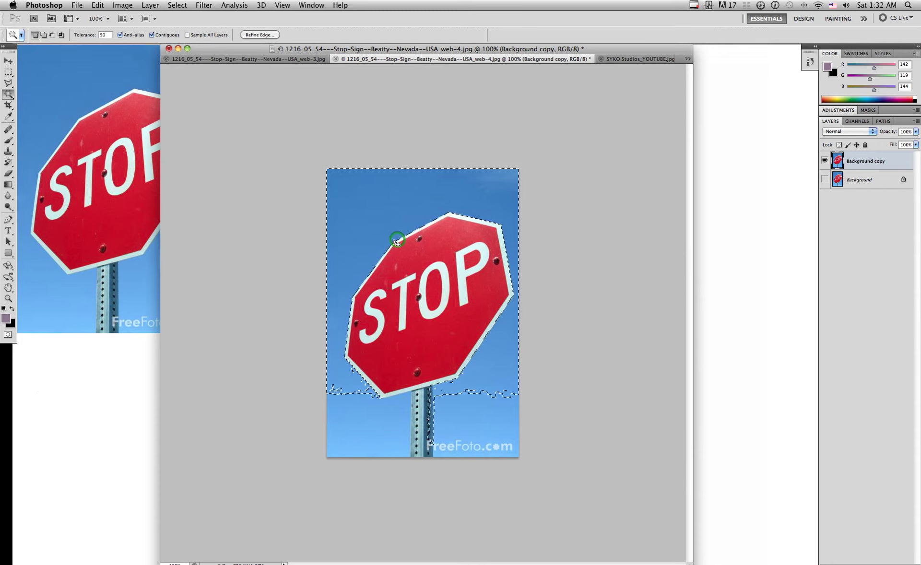
left_click(393, 237)
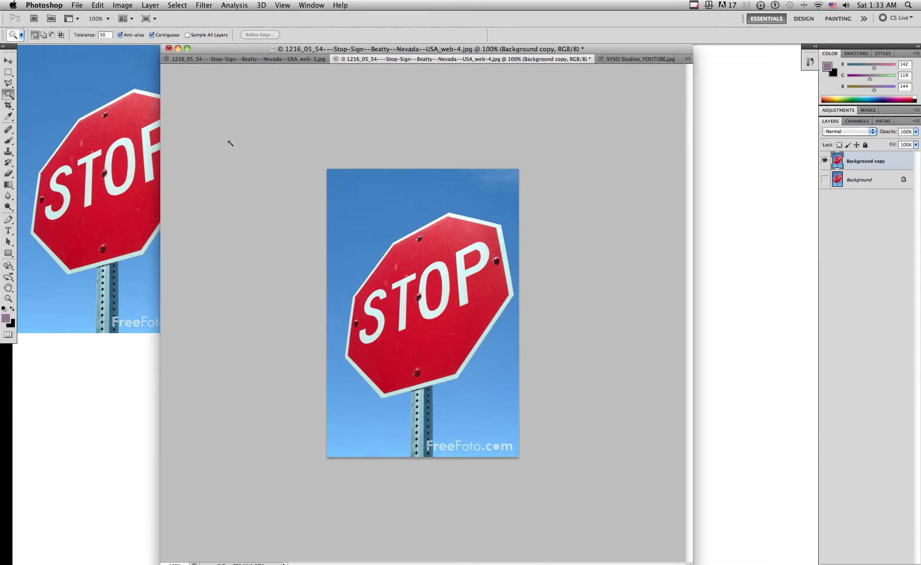
left_click_drag(386, 51, 496, 68)
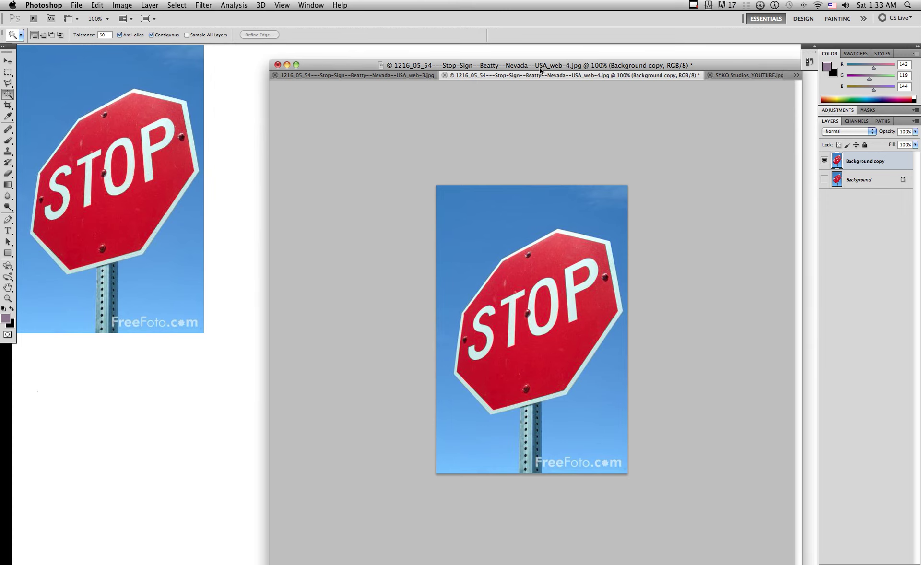
left_click_drag(540, 70, 455, 53)
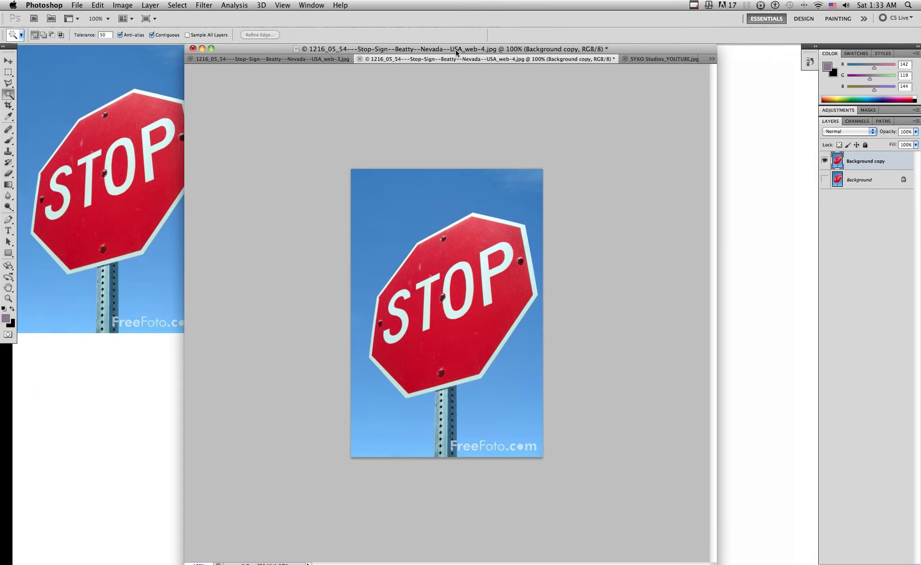
left_click(272, 60)
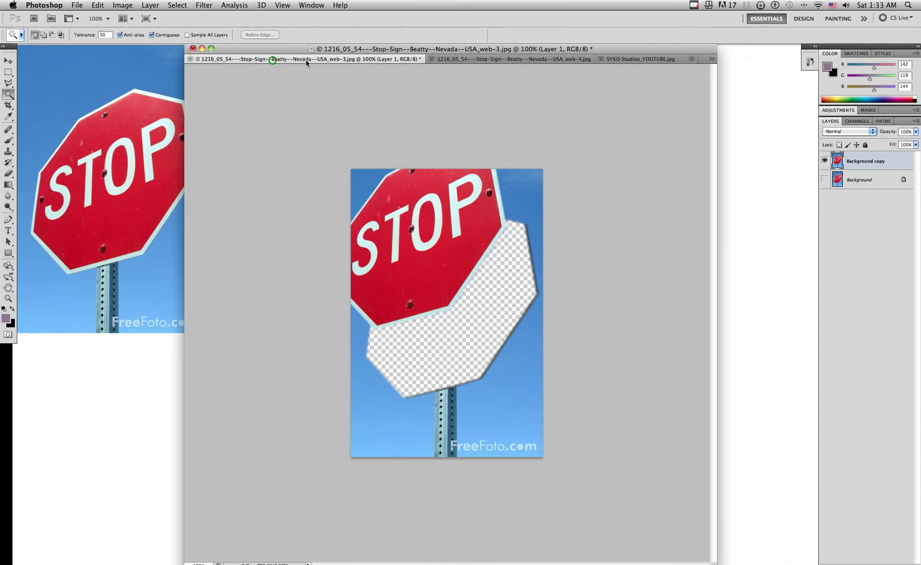
left_click(453, 59)
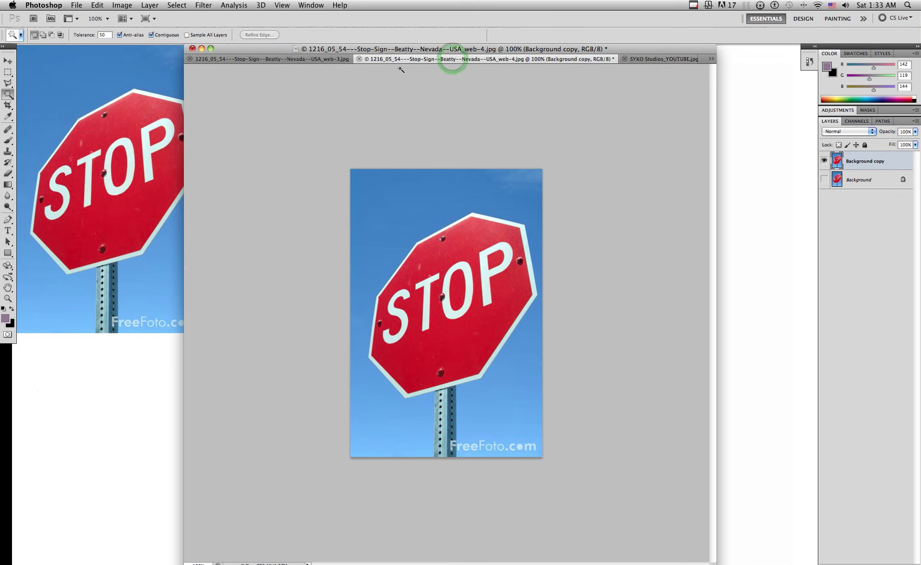
left_click_drag(336, 49, 249, 51)
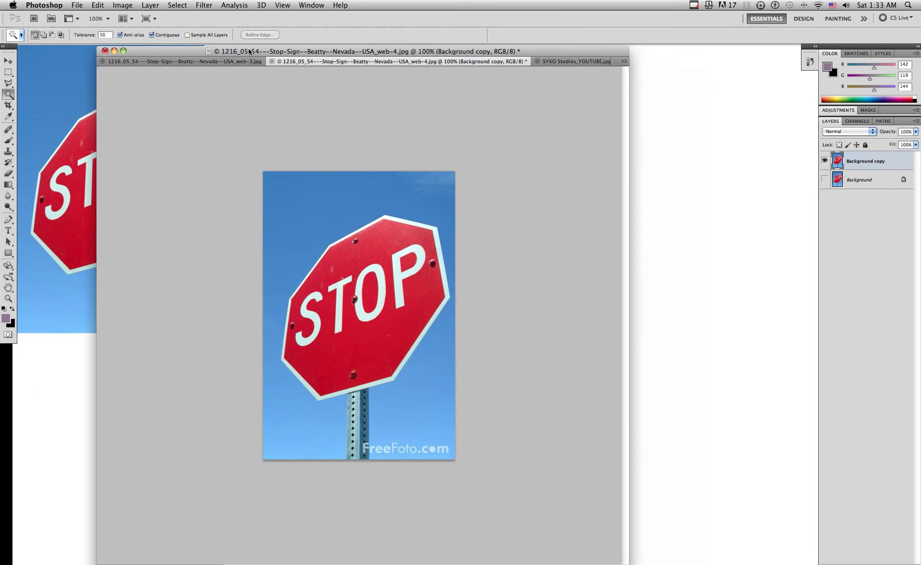
left_click_drag(174, 51, 176, 48)
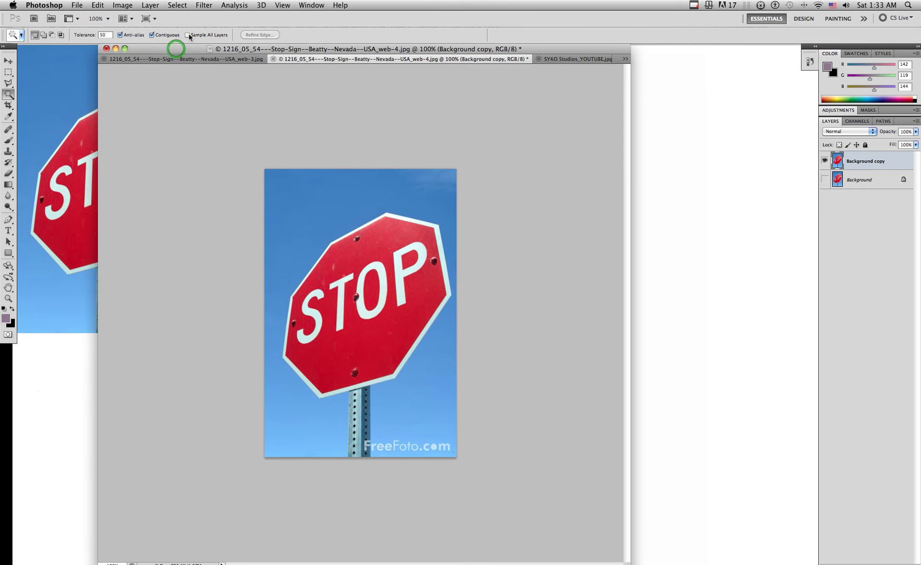